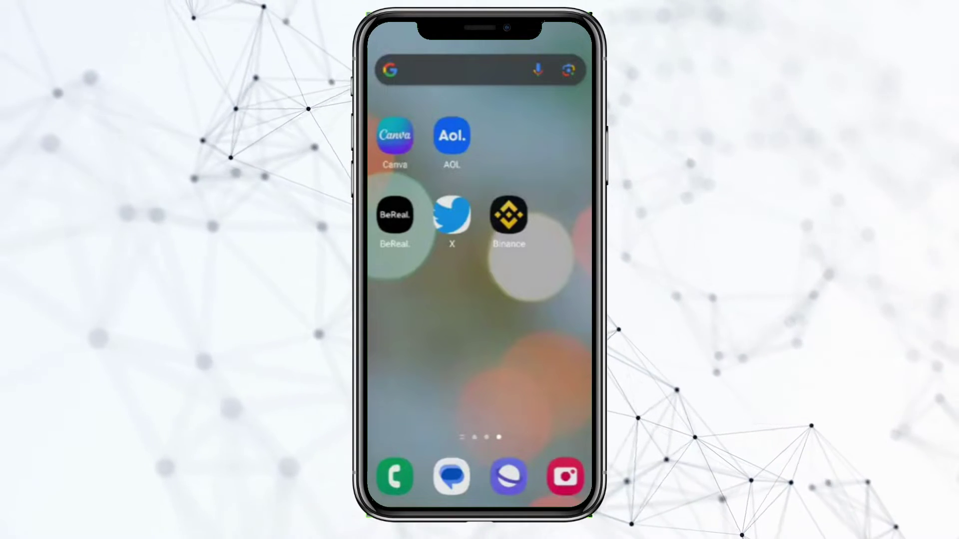
- Search Google for 'yay bold text' and open YayText's Bold and Italic Text Generators page
{"action": "left_click", "coordinate": [461, 70]}
{"action": "left_click", "coordinate": [449, 90]}
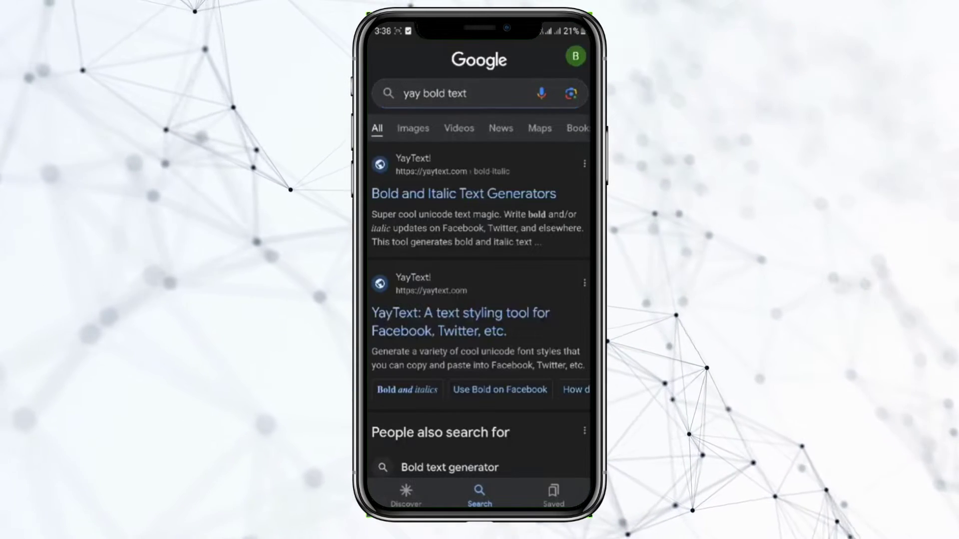
{"action": "left_click", "coordinate": [488, 195]}
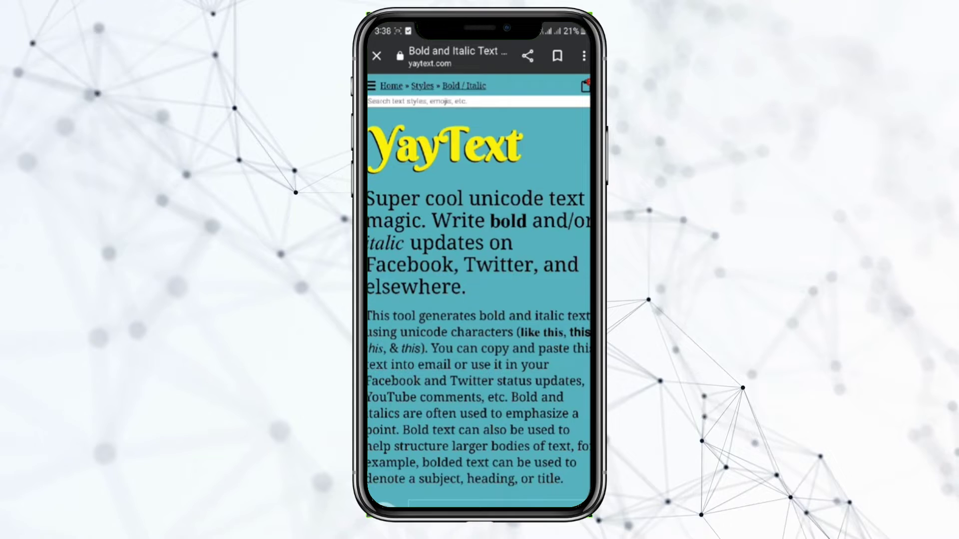
{"action": "scroll", "coordinate": [572, 237], "scroll_direction": "down", "scroll_amount": 5}
{"action": "scroll", "coordinate": [571, 237], "scroll_direction": "down", "scroll_amount": 3}
{"action": "scroll", "coordinate": [555, 277], "scroll_direction": "down", "scroll_amount": 1}
{"action": "scroll", "coordinate": [554, 277], "scroll_direction": "down", "scroll_amount": 3}
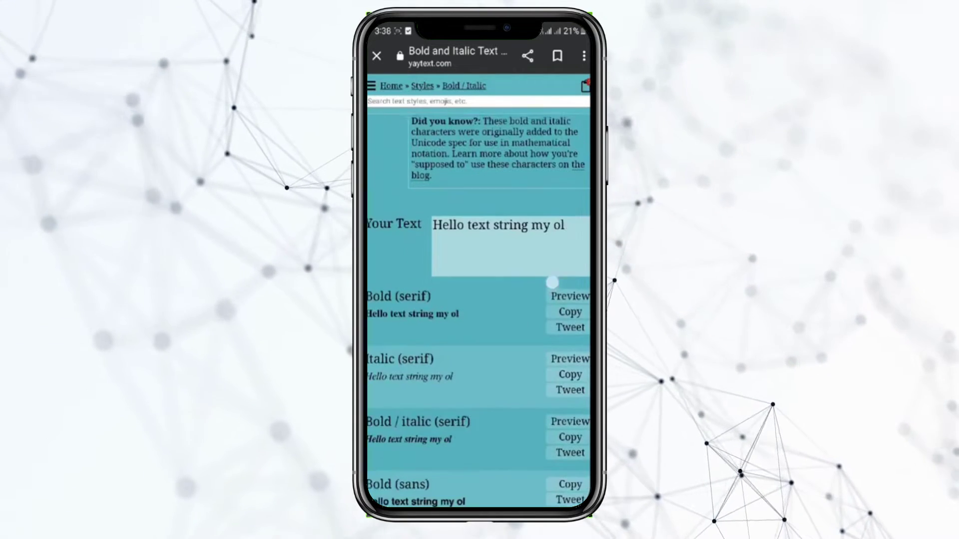
- Enter 'Hi there' in YayText, copy its Bold (serif) version, and go home
{"action": "left_click", "coordinate": [460, 289]}
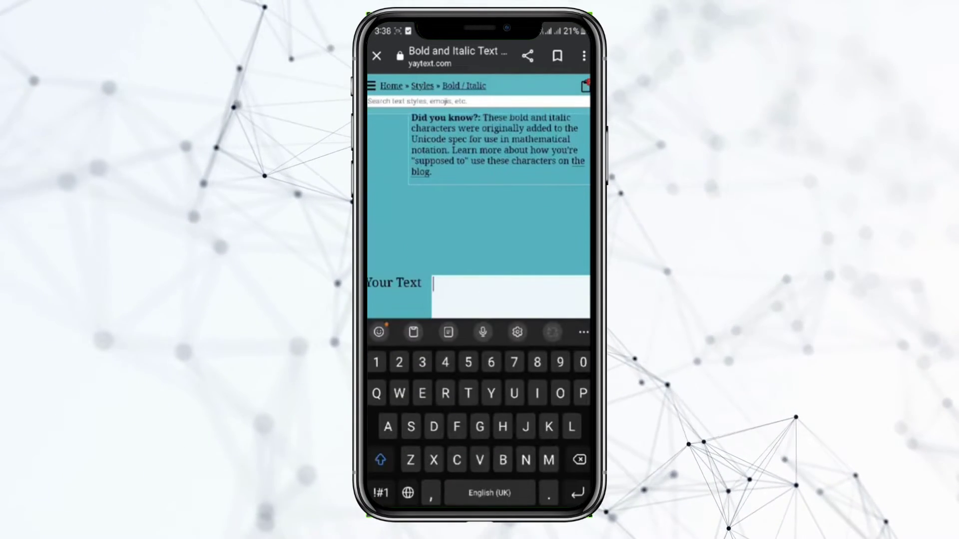
{"action": "type", "text": "Hi "}
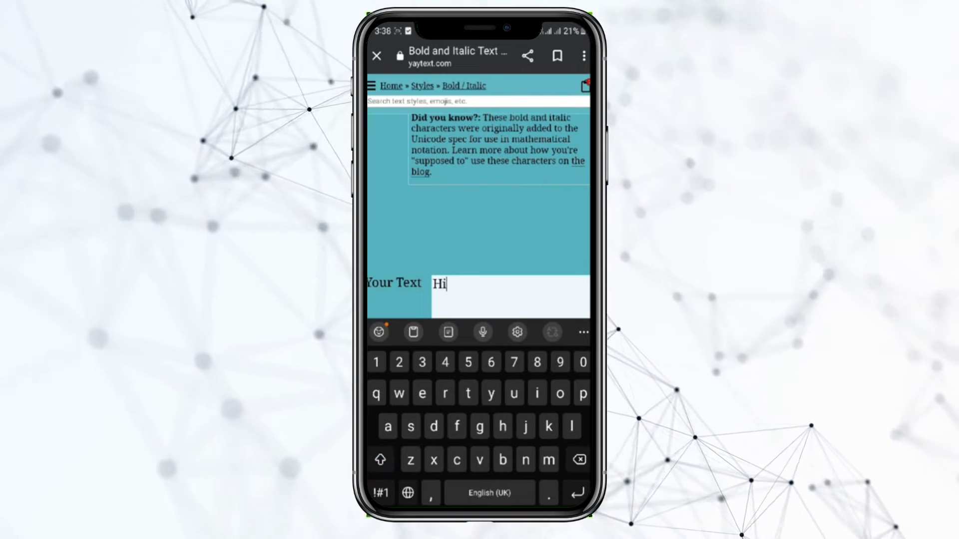
{"action": "type", "text": "thr"}
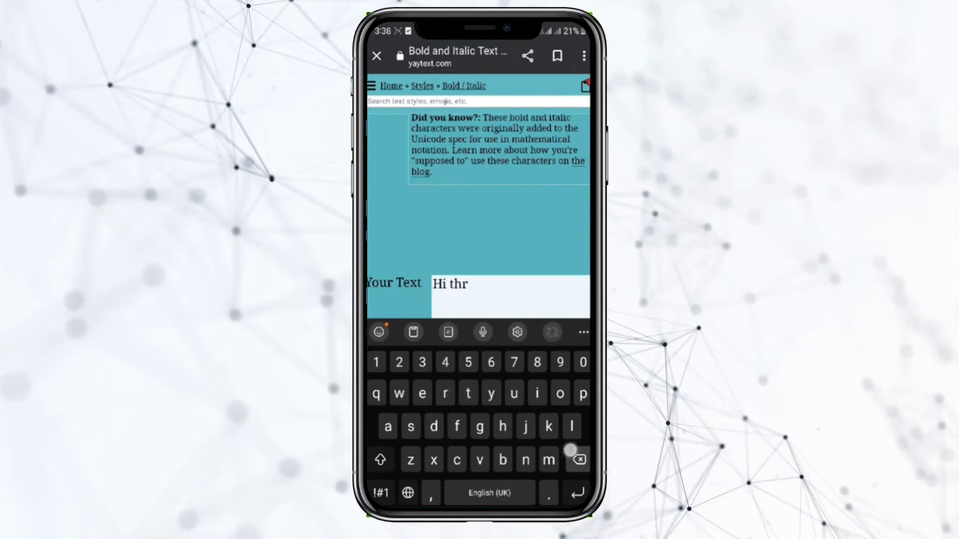
{"action": "key", "text": "BackSpace"}
{"action": "type", "text": "ere"}
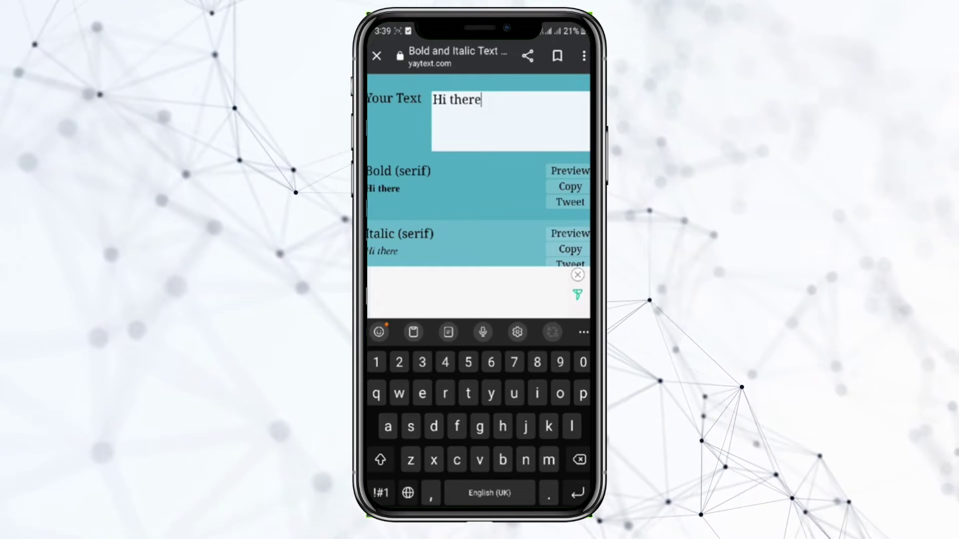
{"action": "left_click", "coordinate": [570, 186]}
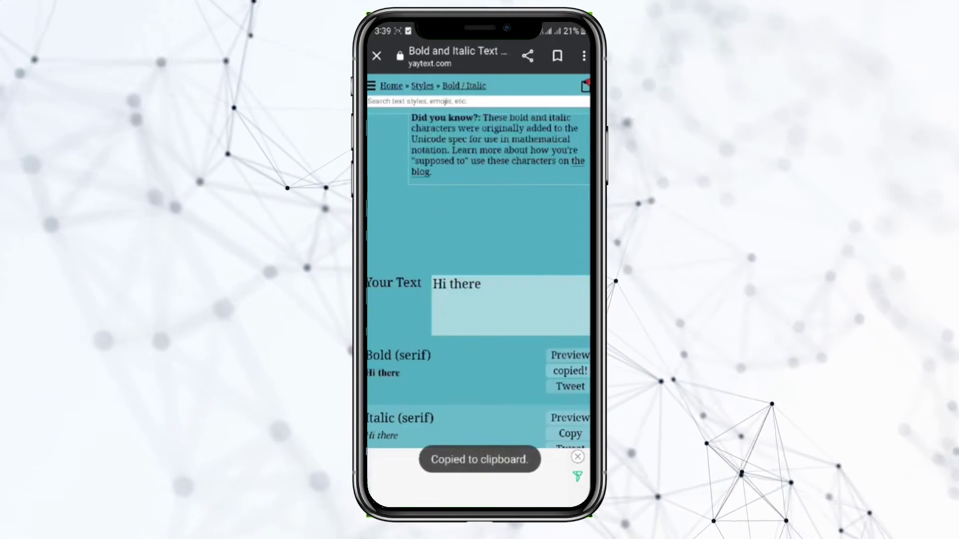
{"action": "left_click_drag", "start_coordinate": [480, 502], "coordinate": [479, 315]}
- Launch X from the app drawer and start a new Post from the + button
{"action": "left_click_drag", "start_coordinate": [480, 502], "coordinate": [479, 314]}
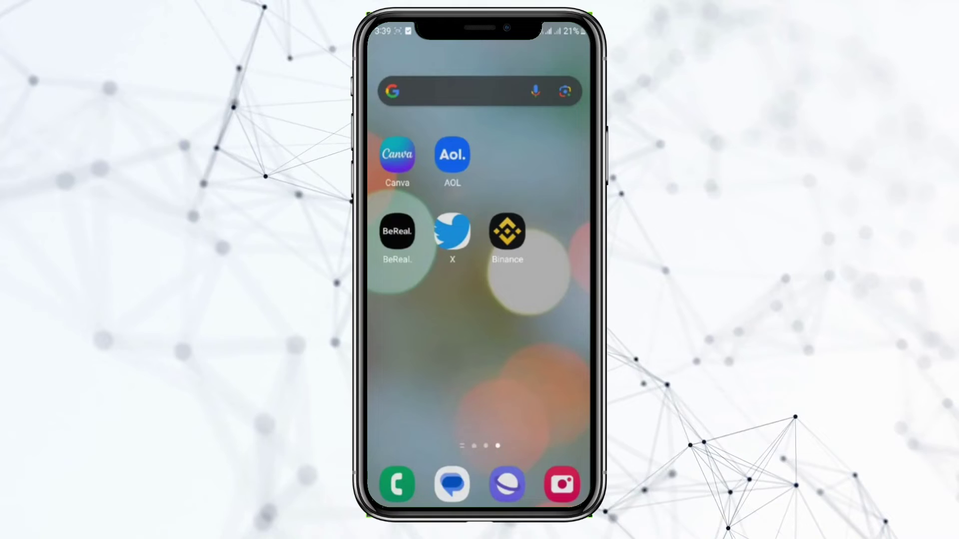
{"action": "left_click_drag", "start_coordinate": [479, 375], "coordinate": [479, 187]}
{"action": "left_click", "coordinate": [561, 188]}
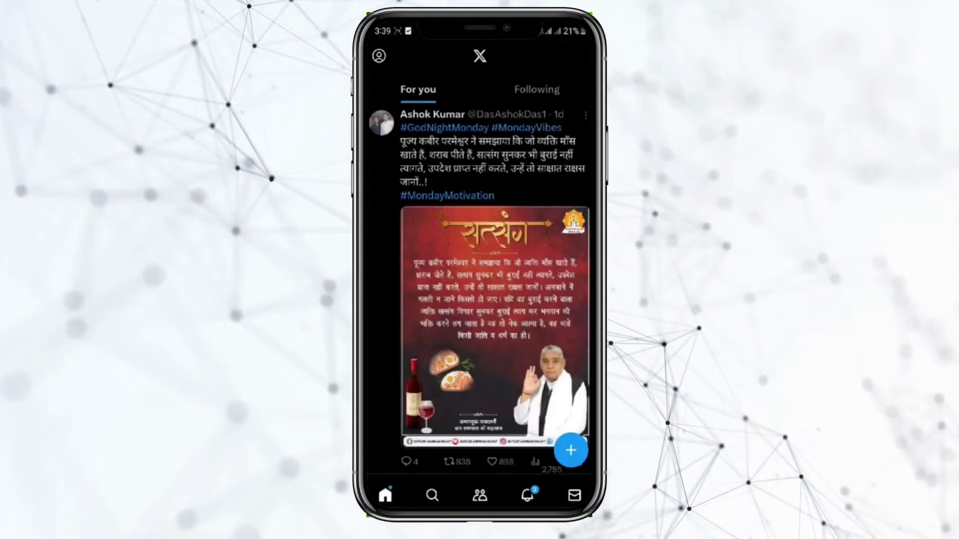
{"action": "left_click", "coordinate": [572, 449]}
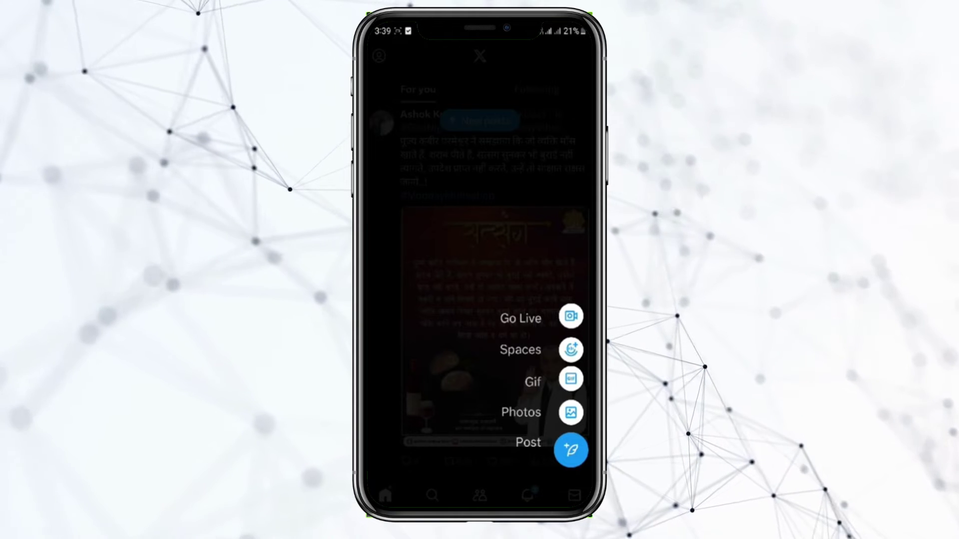
{"action": "left_click", "coordinate": [572, 449]}
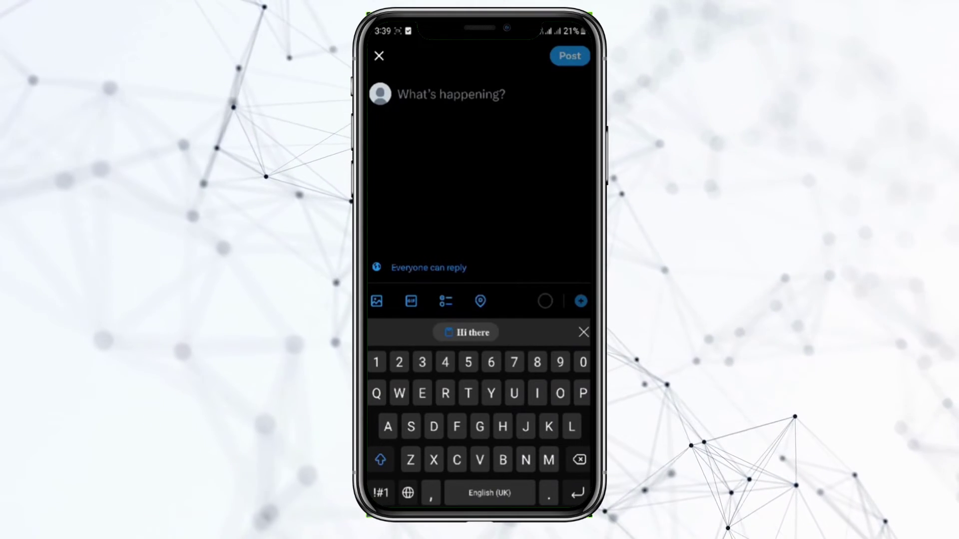
{"action": "type", "text": "Hi there"}
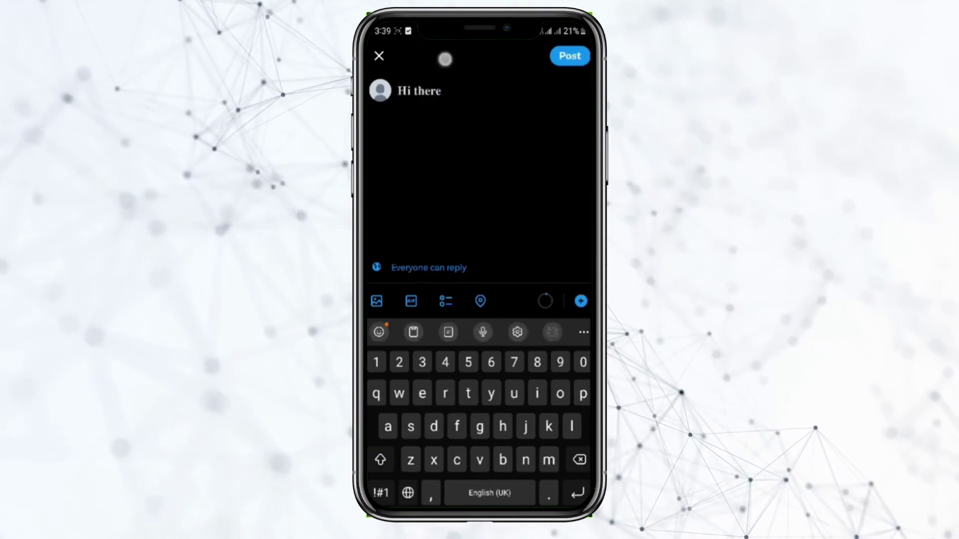